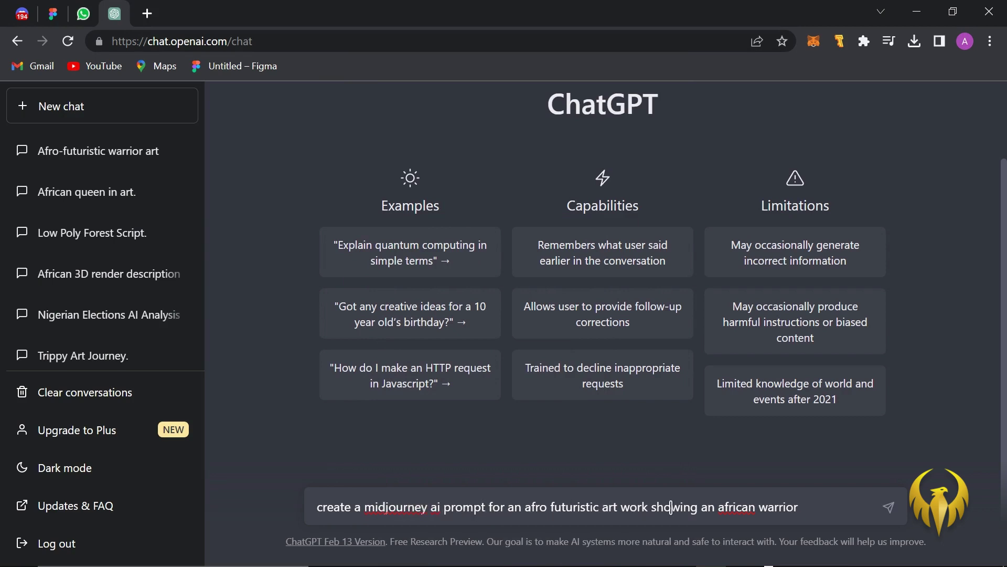
Step: Try to submit the prepared request for an afro futuristic warrior prompt, and reload the chat page
{"action": "key", "text": "Return"}
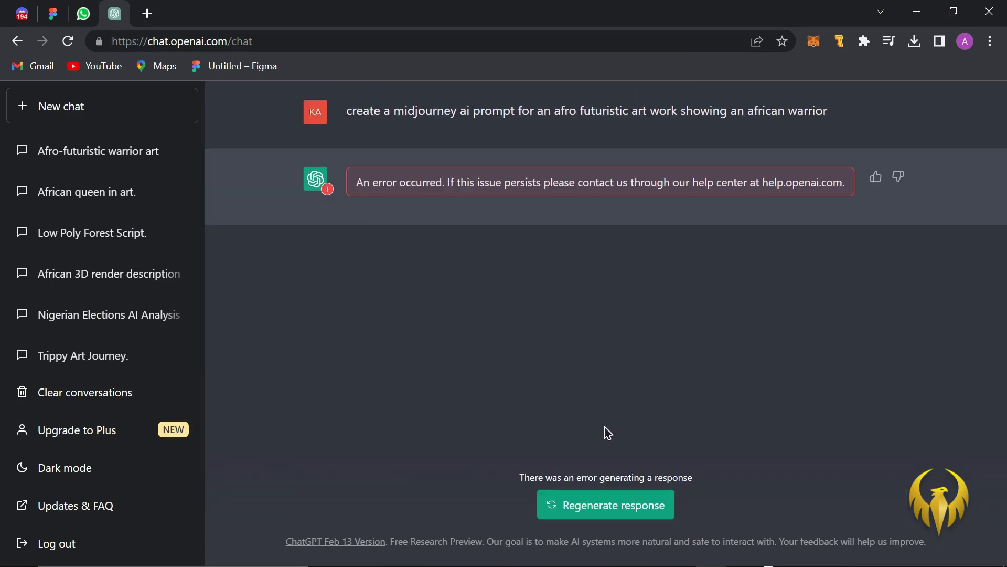
{"action": "left_click", "coordinate": [67, 41]}
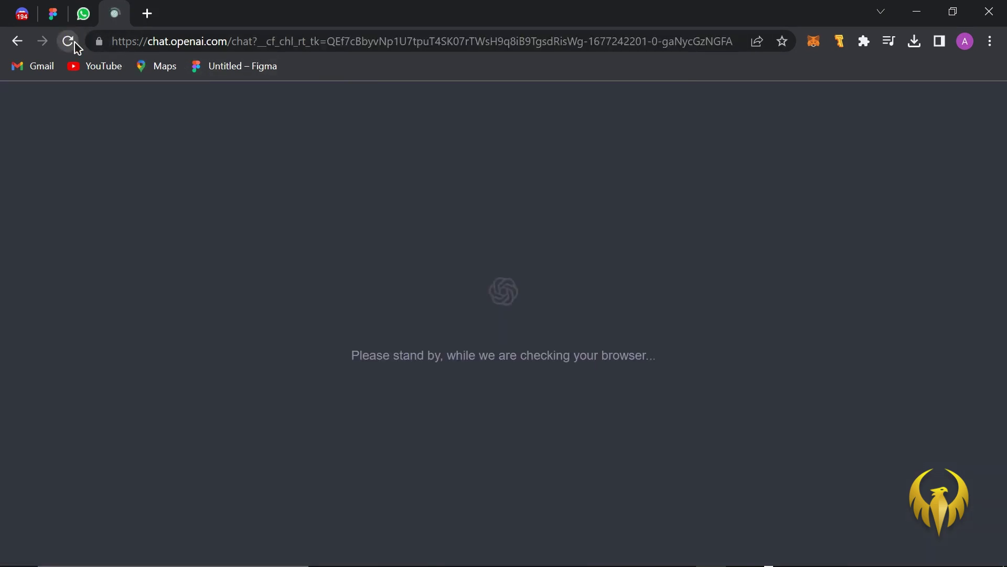
{"action": "mouse_move", "coordinate": [650, 564]}
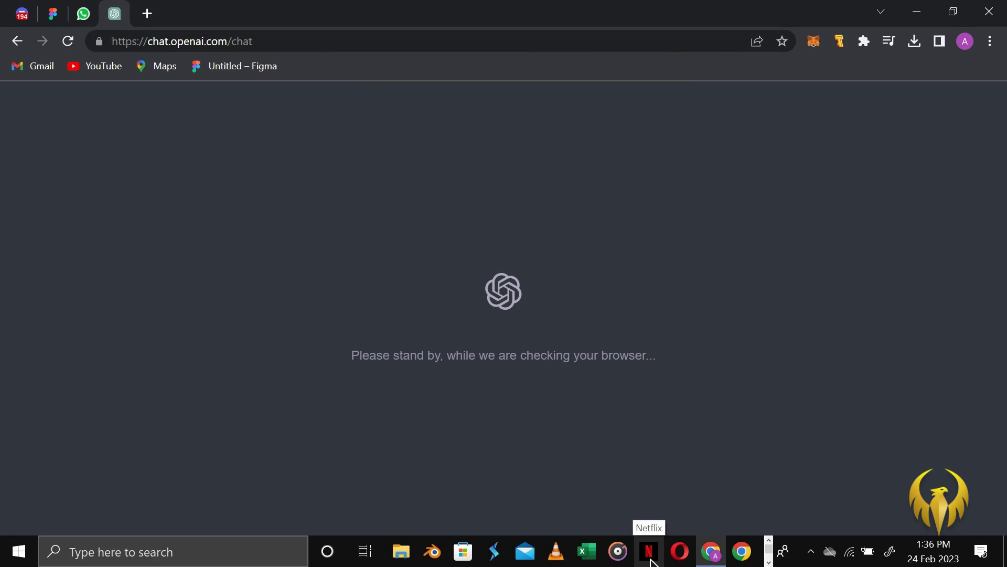
Step: Ask ChatGPT to create a midjourney ai prompt for an afro futuristic art work showing an african warrior
{"action": "left_click", "coordinate": [513, 509]}
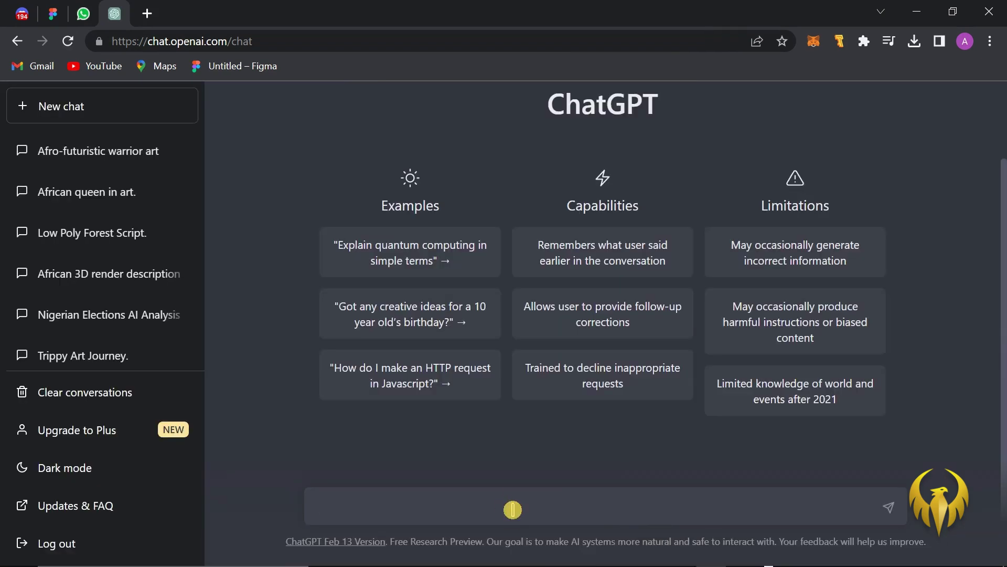
{"action": "type", "text": "create a midjourney ai prompt for an afro futuristic art work showing an african warrior"}
{"action": "key", "text": "Return"}
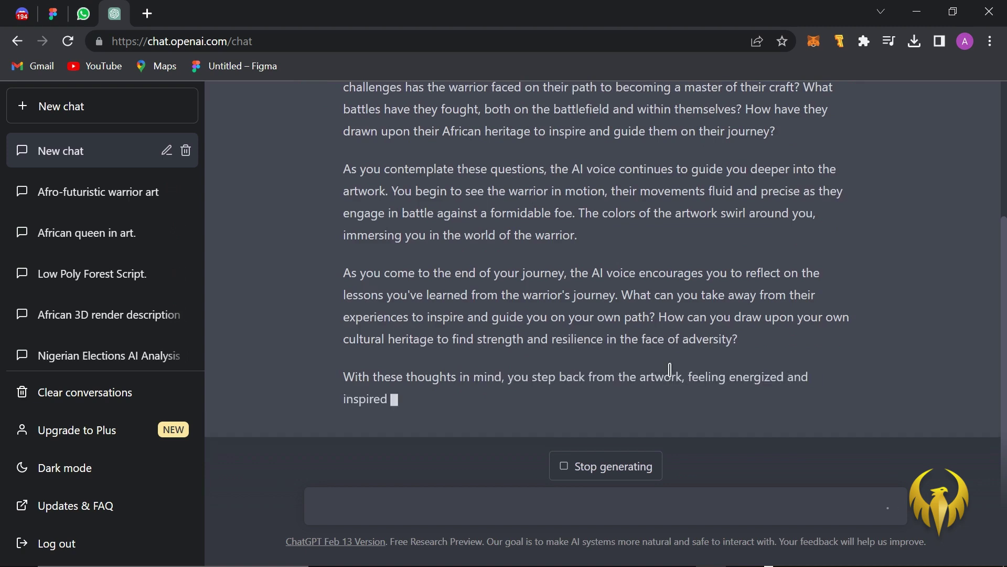
Step: Select and copy the full text of the generated African warrior response
{"action": "scroll", "coordinate": [670, 346], "scroll_direction": "up", "scroll_amount": 4}
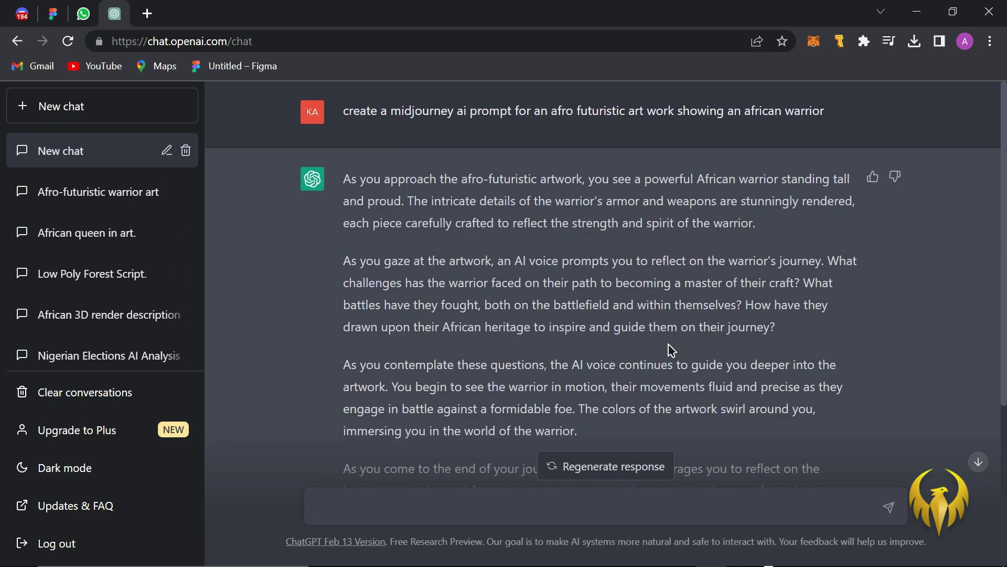
{"action": "scroll", "coordinate": [672, 351], "scroll_direction": "down", "scroll_amount": 5}
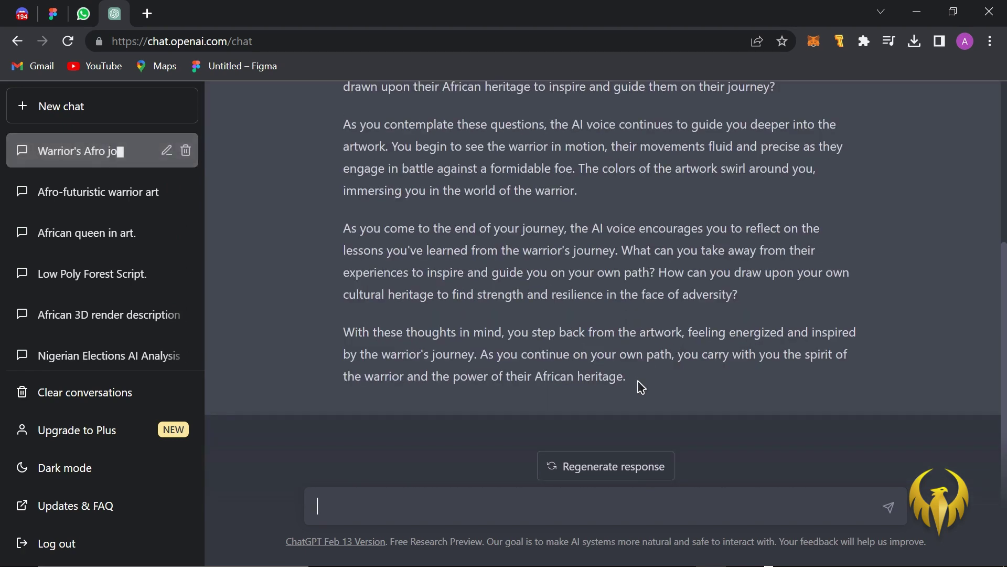
{"action": "left_click_drag", "start_coordinate": [639, 386], "coordinate": [342, 151]}
Step: Switch to Discord and submit the copied text as an /imagine prompt in the welcome channel
{"action": "left_click", "coordinate": [22, 13]}
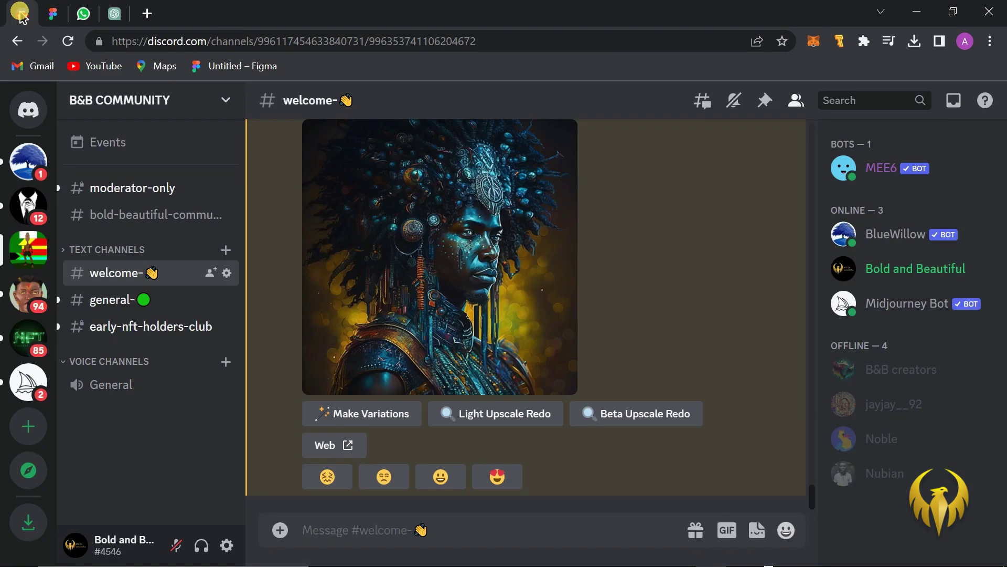
{"action": "left_click", "coordinate": [363, 525]}
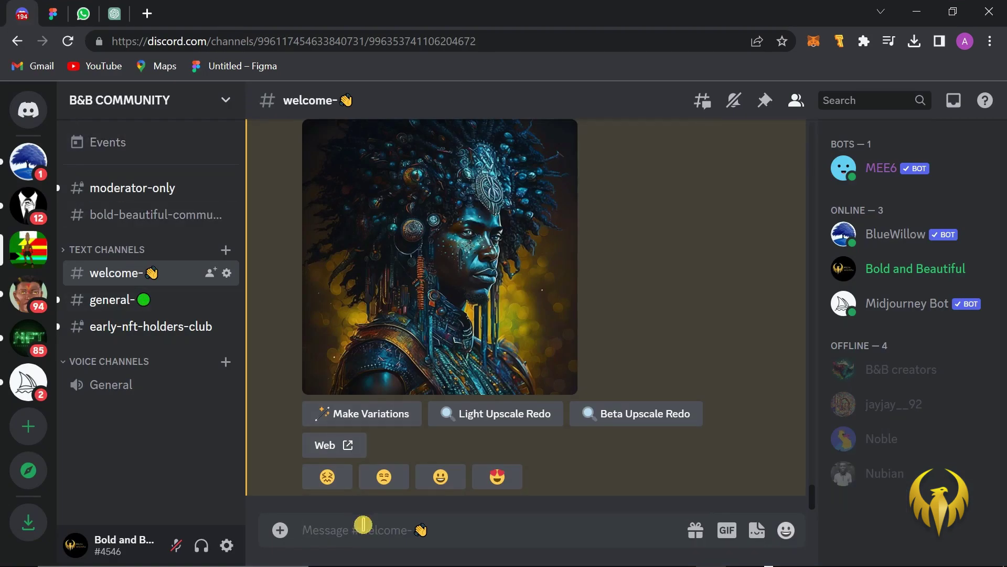
{"action": "type", "text": "?"}
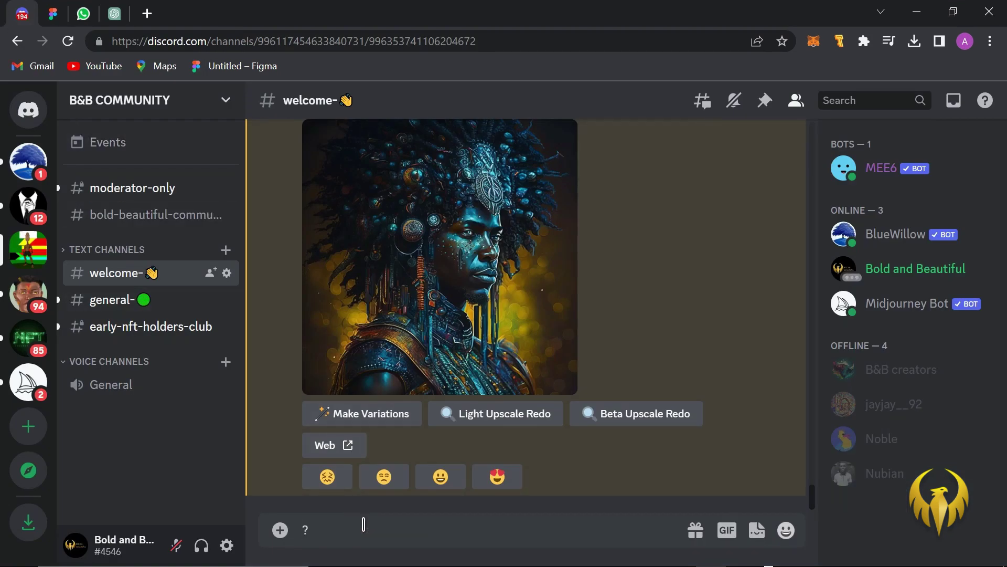
{"action": "key", "text": "Return"}
{"action": "type", "text": "/imagine prompt"}
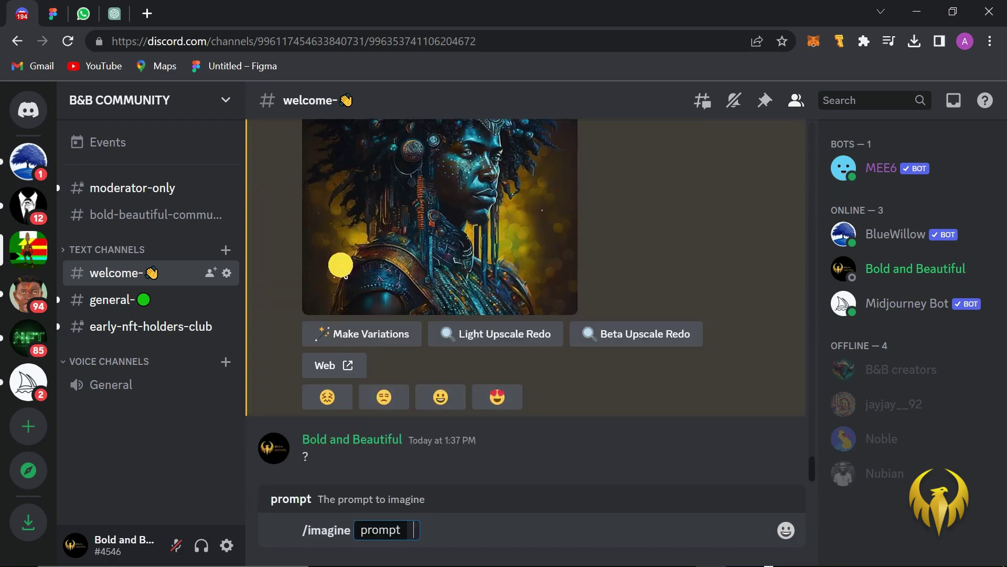
{"action": "left_click", "coordinate": [341, 260]}
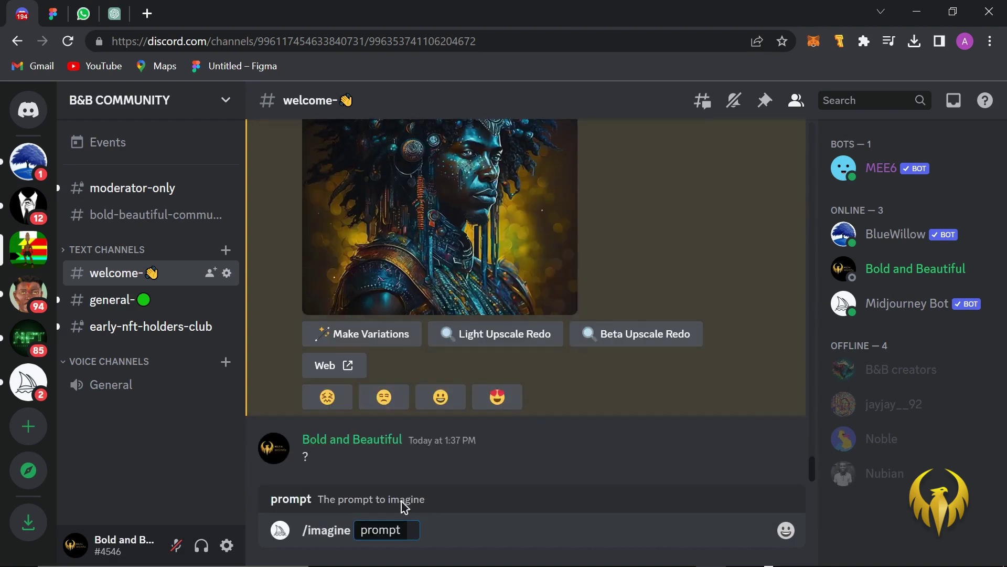
{"action": "key", "text": "ctrl+v"}
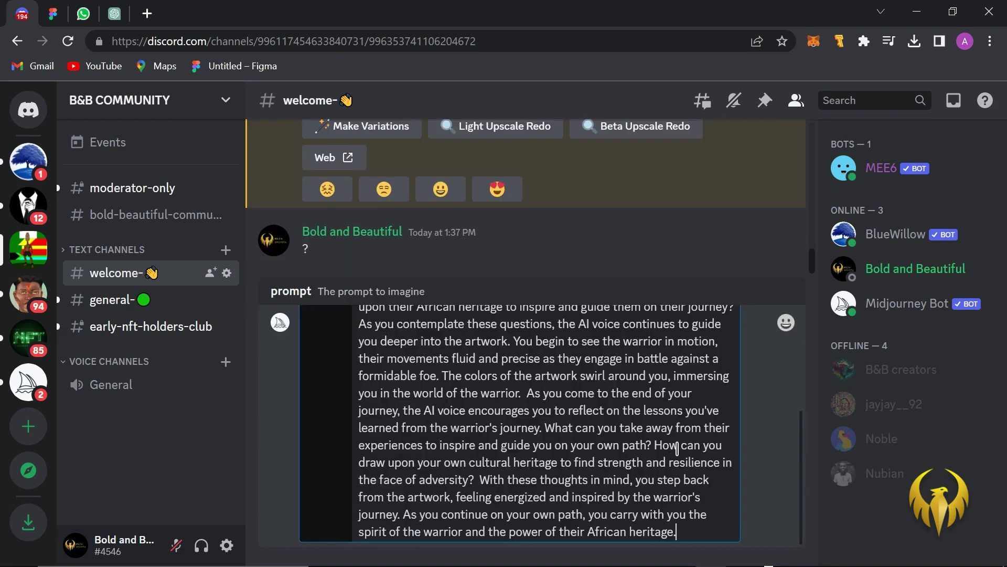
{"action": "key", "text": "Return"}
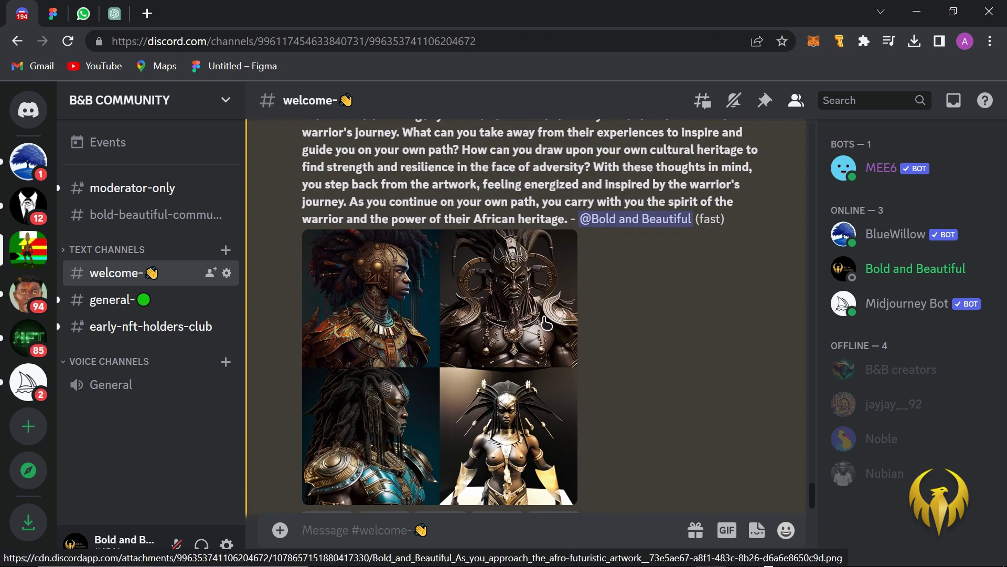
Step: Upscale the first image of the newly generated four-image grid
{"action": "scroll", "coordinate": [406, 300], "scroll_direction": "down", "scroll_amount": 2}
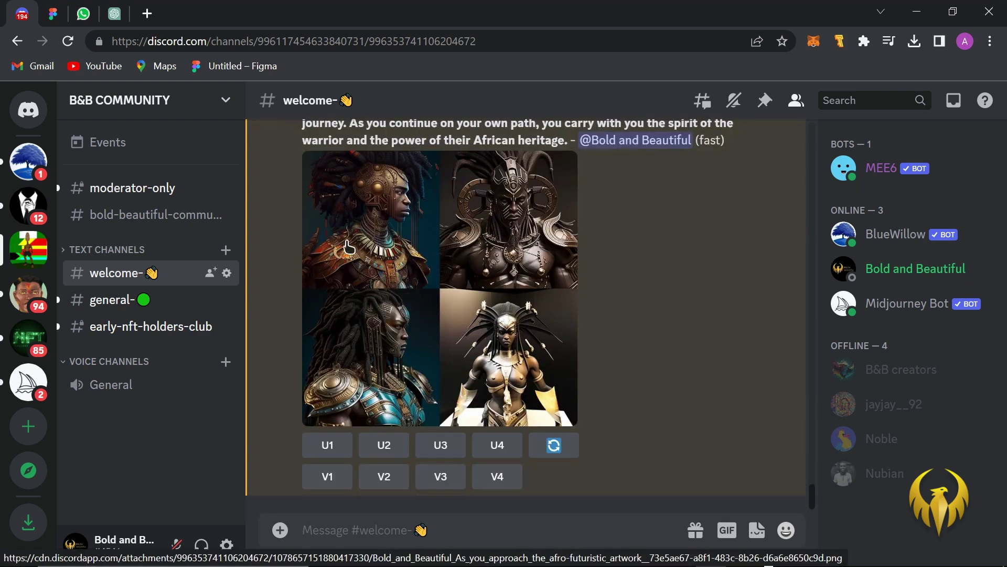
{"action": "left_click", "coordinate": [326, 448]}
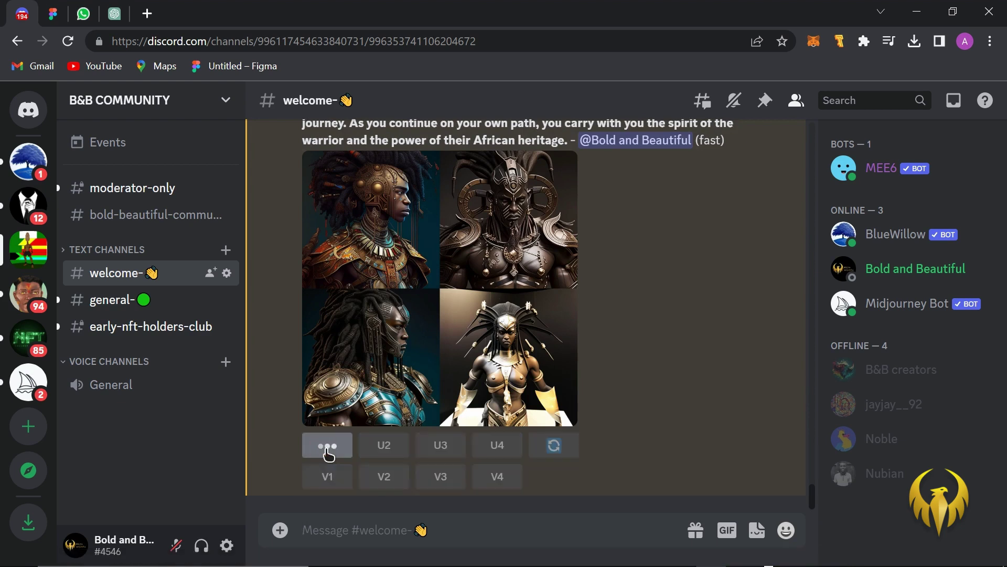
Step: Open the four-image grid in the browser, save it as a PNG in Downloads, and return to the channel
{"action": "scroll", "coordinate": [475, 408], "scroll_direction": "up", "scroll_amount": 5}
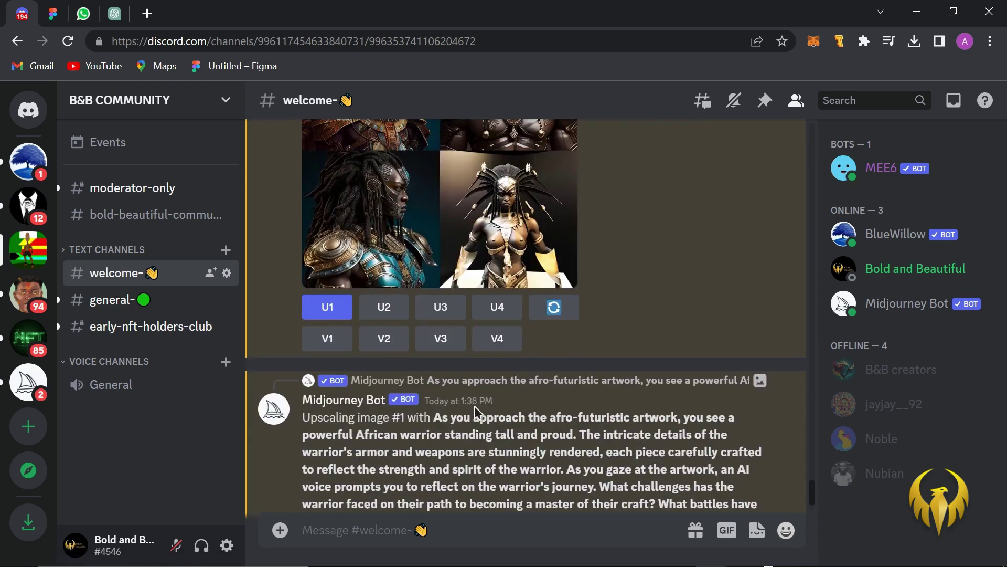
{"action": "scroll", "coordinate": [475, 408], "scroll_direction": "up", "scroll_amount": 3}
{"action": "left_click", "coordinate": [479, 389]}
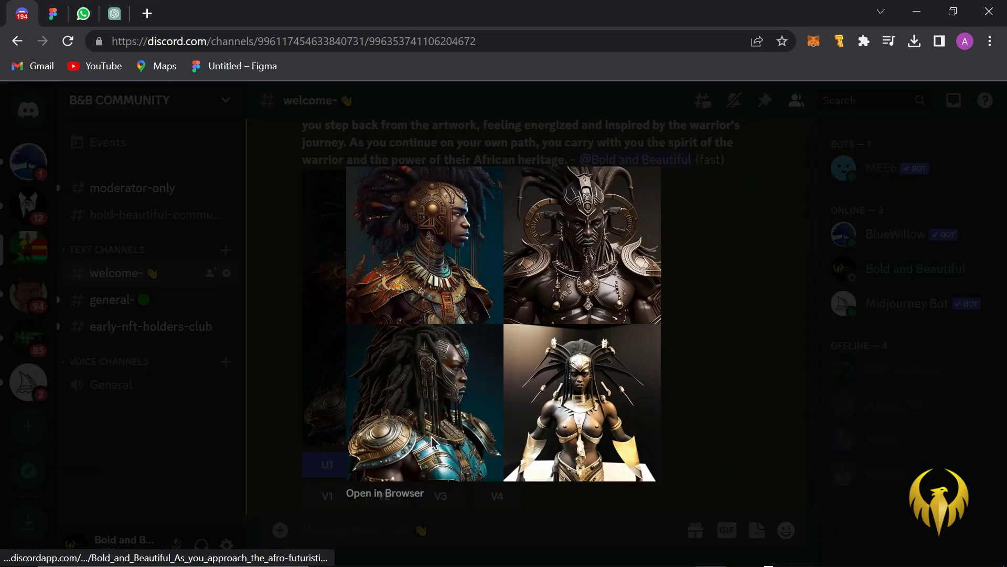
{"action": "left_click", "coordinate": [405, 496]}
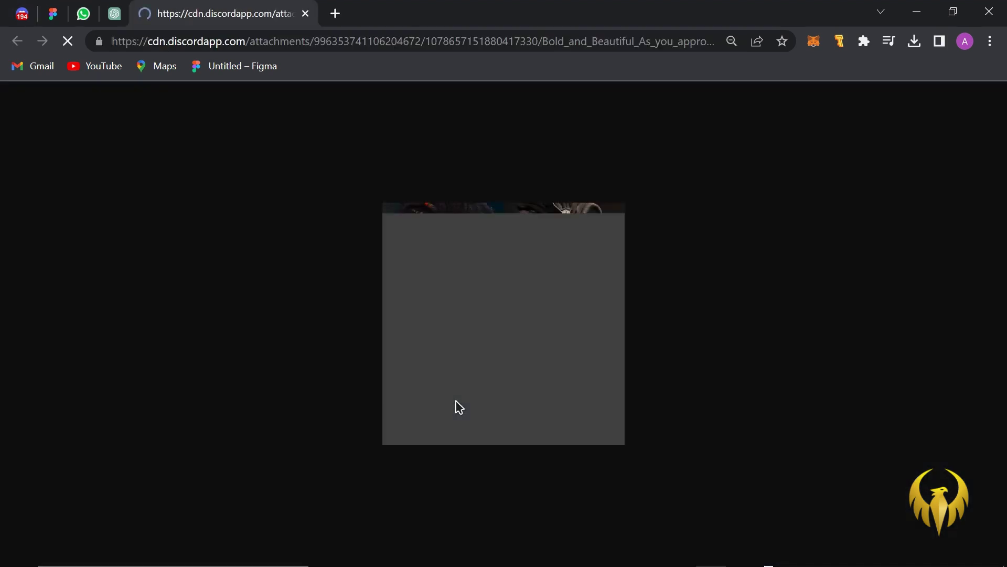
{"action": "left_click", "coordinate": [477, 338]}
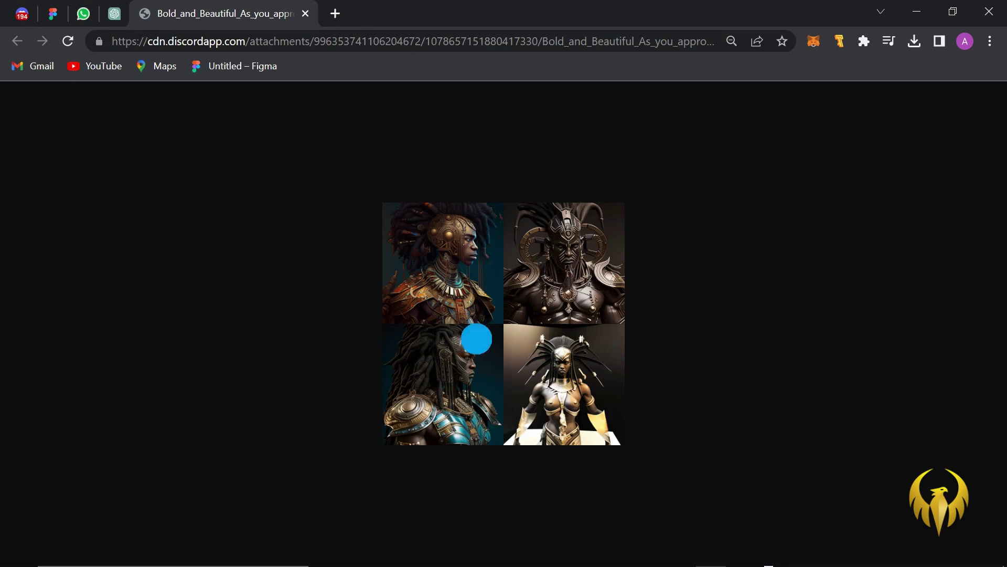
{"action": "right_click", "coordinate": [476, 339]}
{"action": "left_click", "coordinate": [507, 372]}
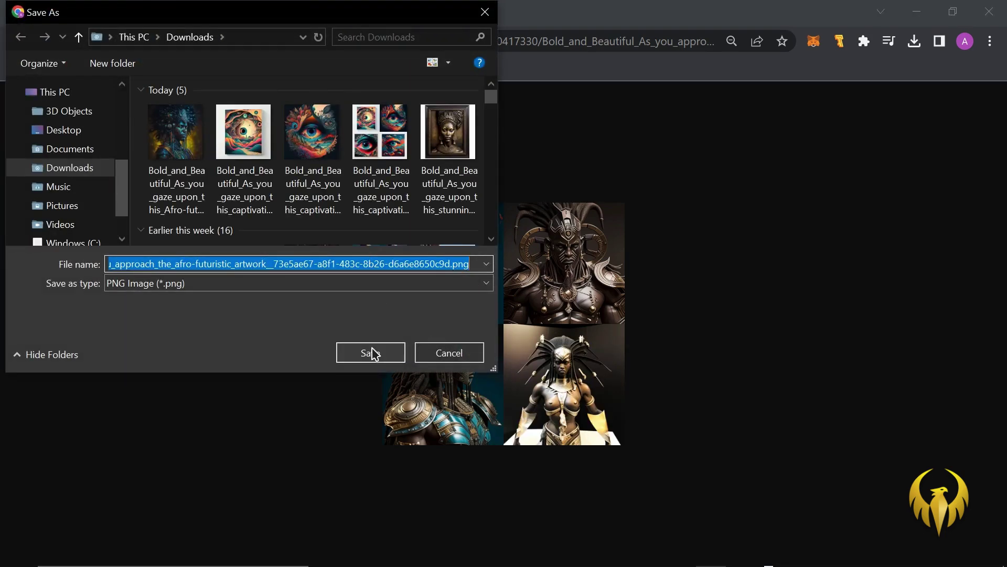
{"action": "left_click", "coordinate": [372, 352]}
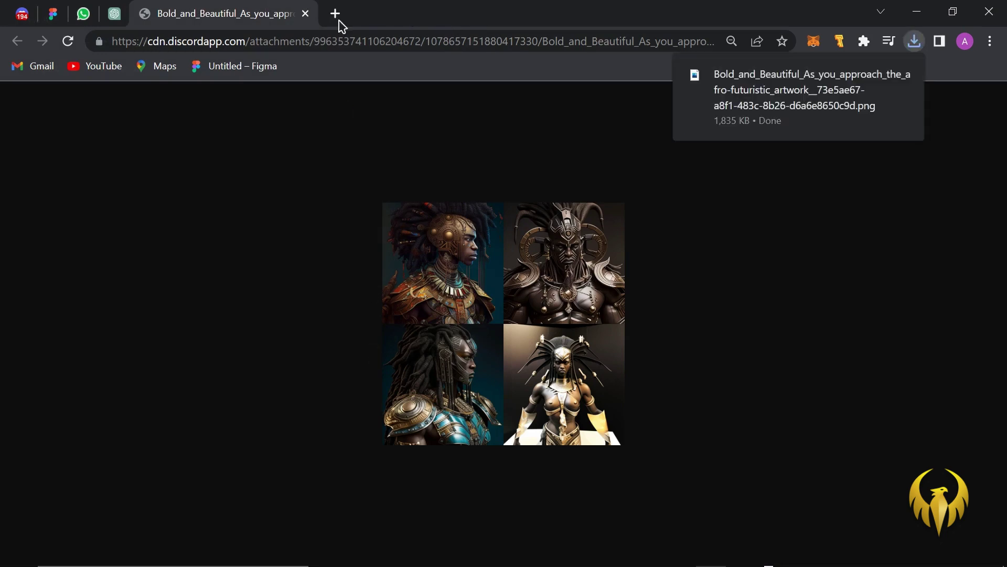
{"action": "left_click", "coordinate": [306, 14]}
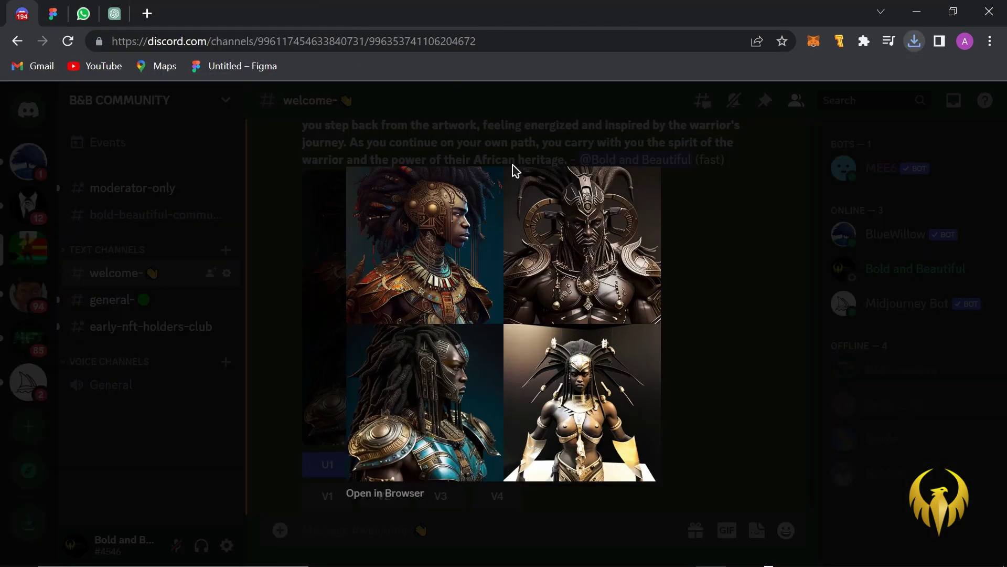
{"action": "left_click", "coordinate": [681, 275]}
Step: Open the upscaled warrior image in the browser, save it as a PNG in Downloads, and close its page
{"action": "scroll", "coordinate": [682, 274], "scroll_direction": "down", "scroll_amount": 4}
{"action": "scroll", "coordinate": [682, 275], "scroll_direction": "down", "scroll_amount": 5}
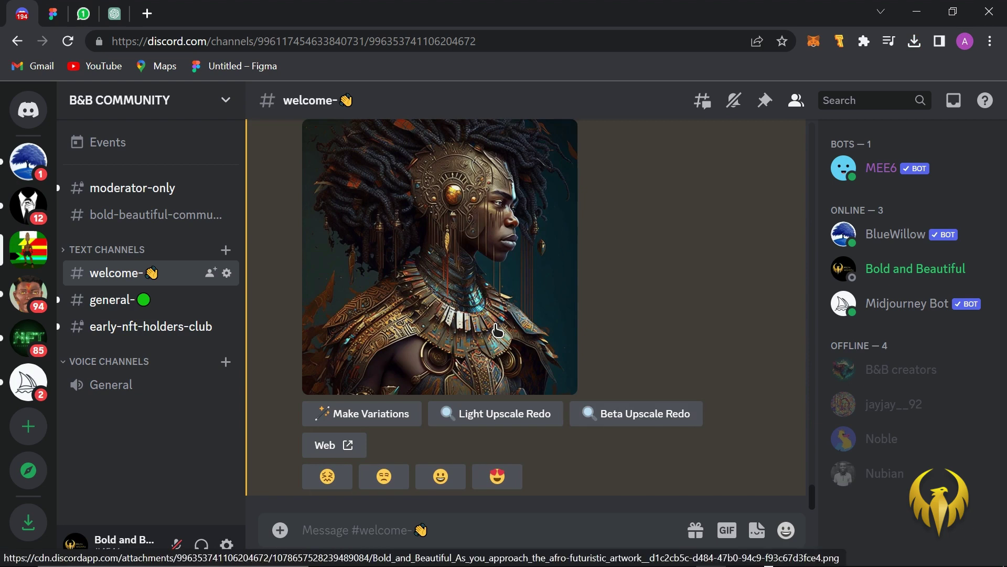
{"action": "left_click", "coordinate": [495, 326]}
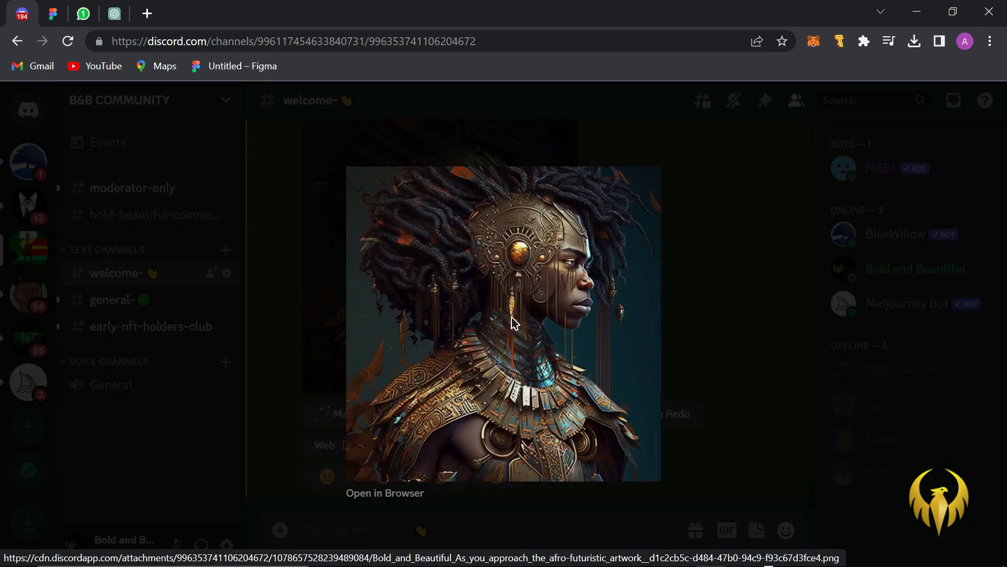
{"action": "left_click", "coordinate": [381, 493]}
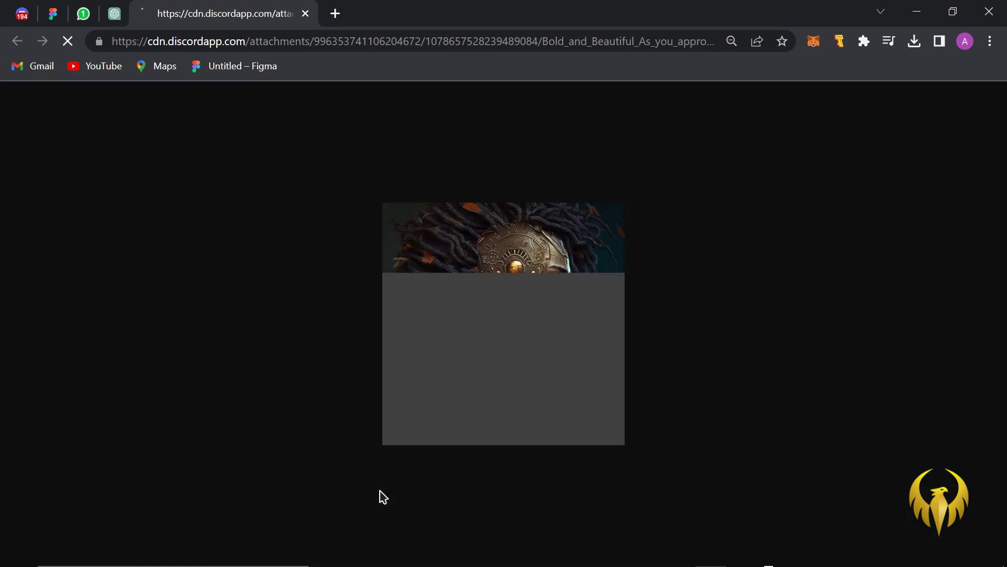
{"action": "right_click", "coordinate": [462, 403]}
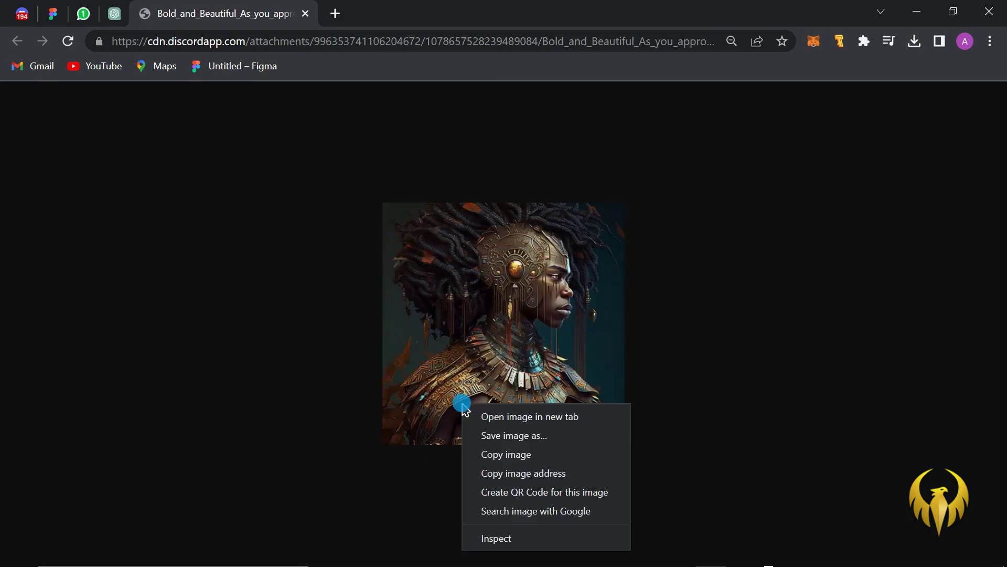
{"action": "left_click", "coordinate": [502, 437]}
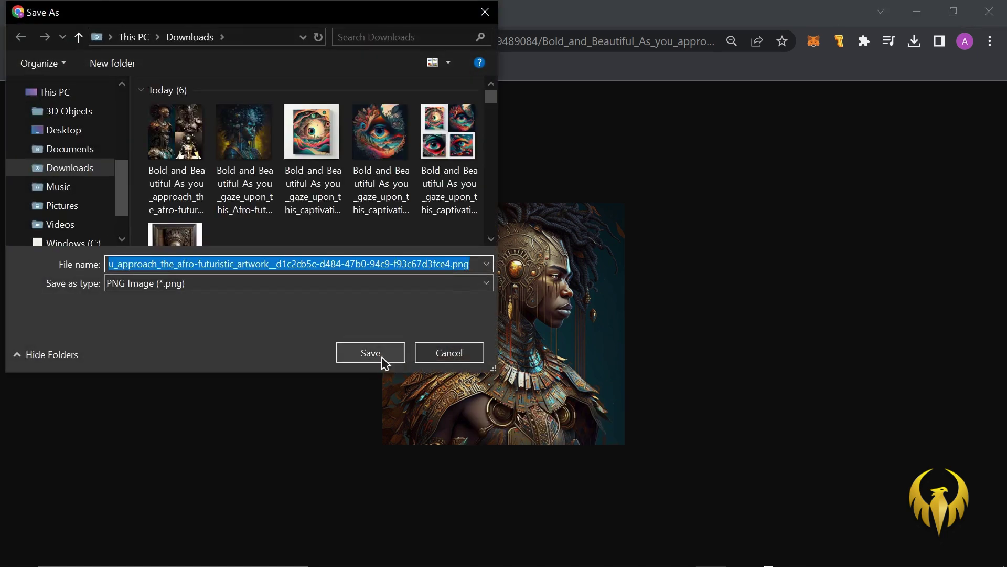
{"action": "left_click", "coordinate": [385, 362]}
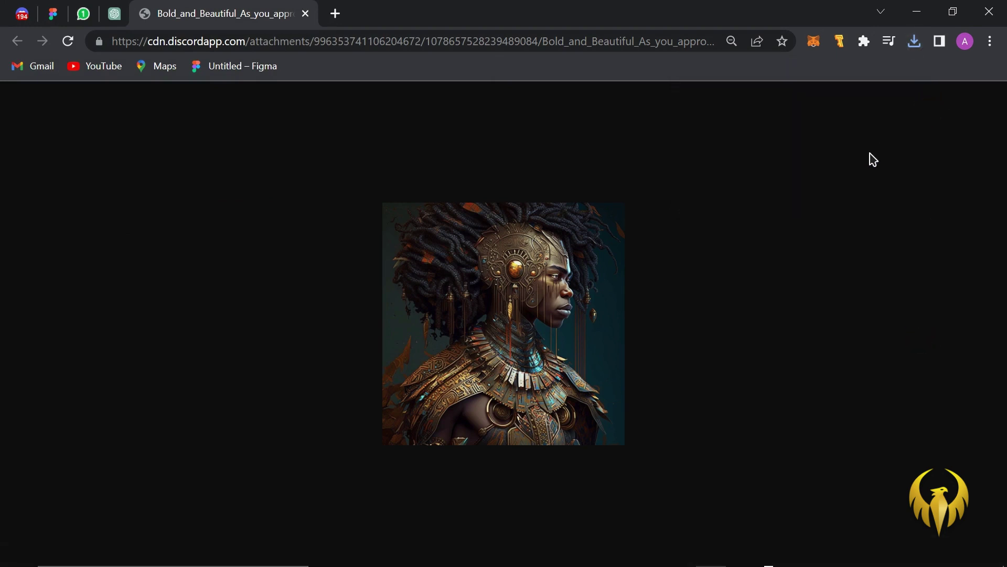
{"action": "left_click", "coordinate": [813, 176]}
{"action": "left_click", "coordinate": [305, 14]}
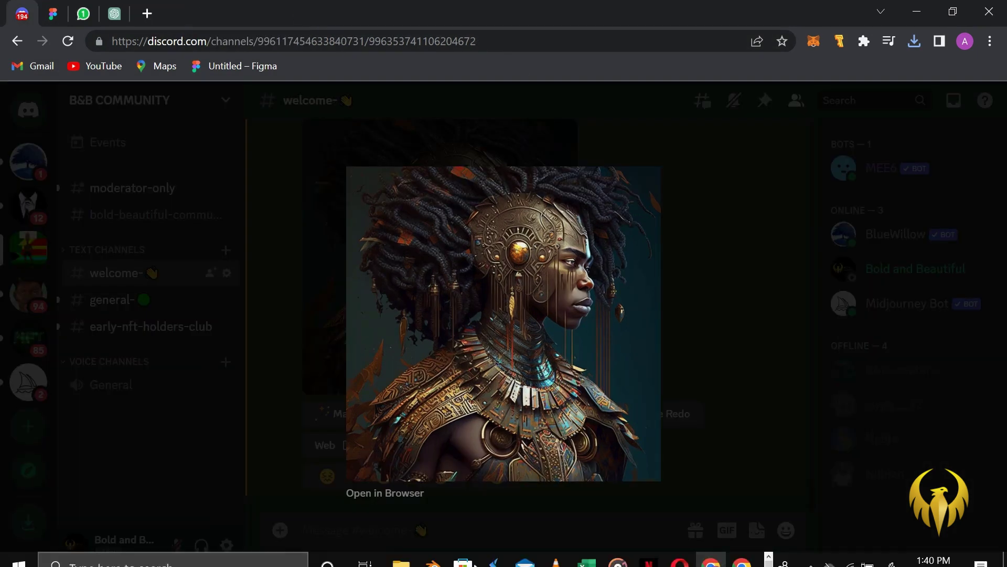